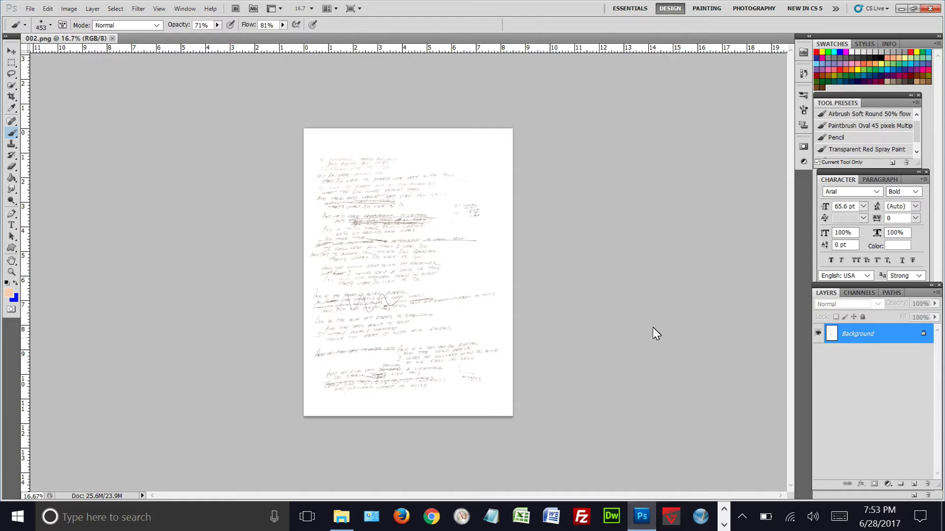
Unlock the poetry scan's Background as a regular layer named Layer 0, leaving layer styles unchanged.
{"action": "left_click", "coordinate": [878, 334]}
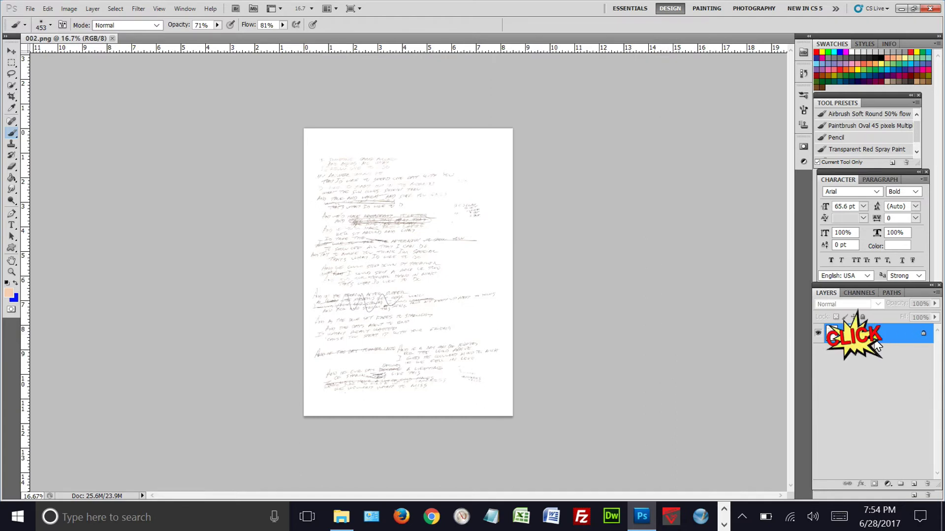
{"action": "left_click", "coordinate": [647, 205]}
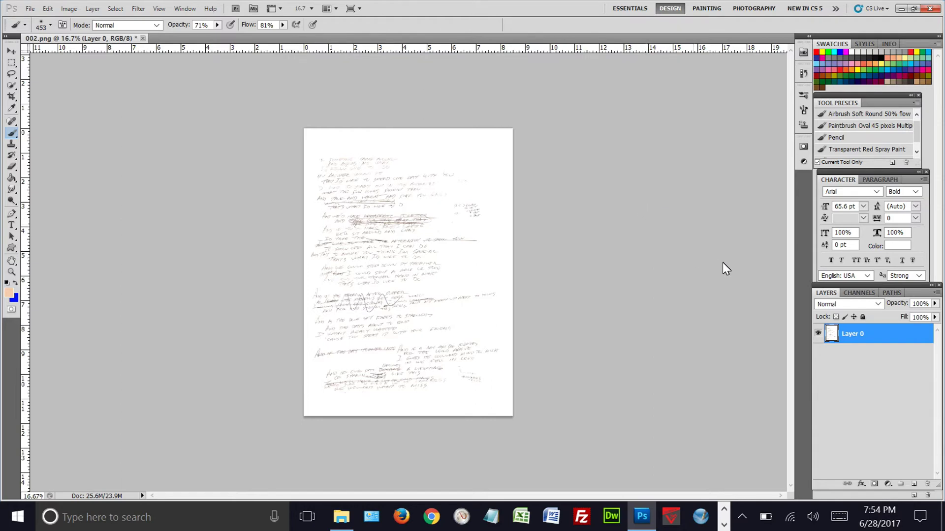
{"action": "double_click", "coordinate": [879, 334]}
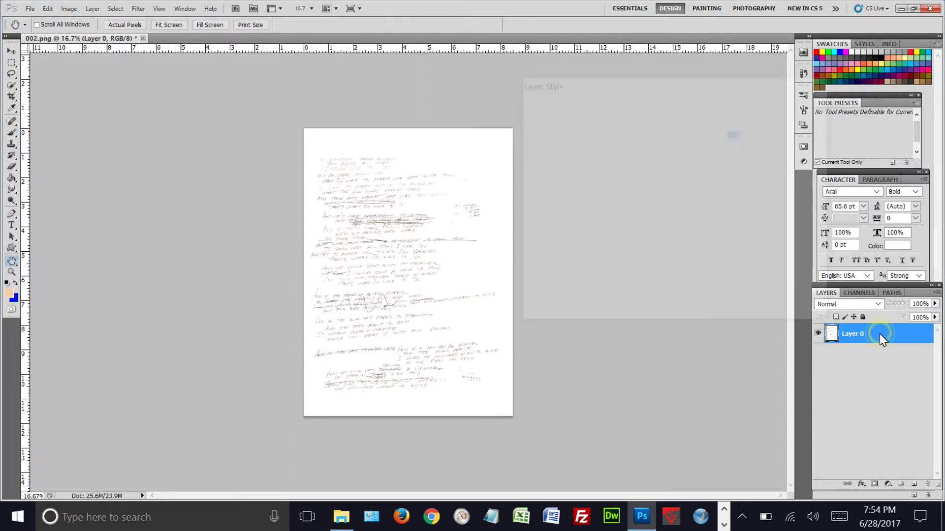
{"action": "left_click", "coordinate": [815, 105]}
{"action": "key", "text": "b"}
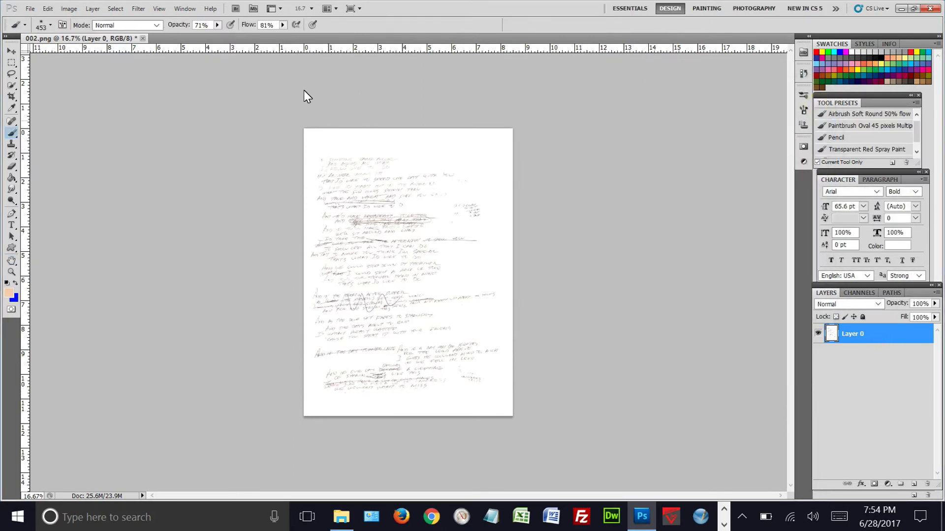
Apply Levels to Layer 0 with the black input point raised to about 62.
{"action": "left_click", "coordinate": [69, 9]}
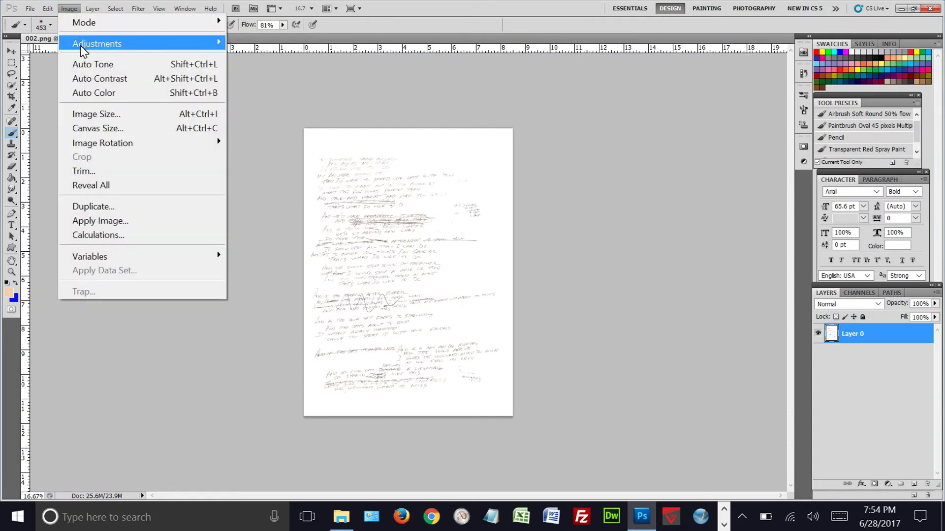
{"action": "mouse_move", "coordinate": [82, 46]}
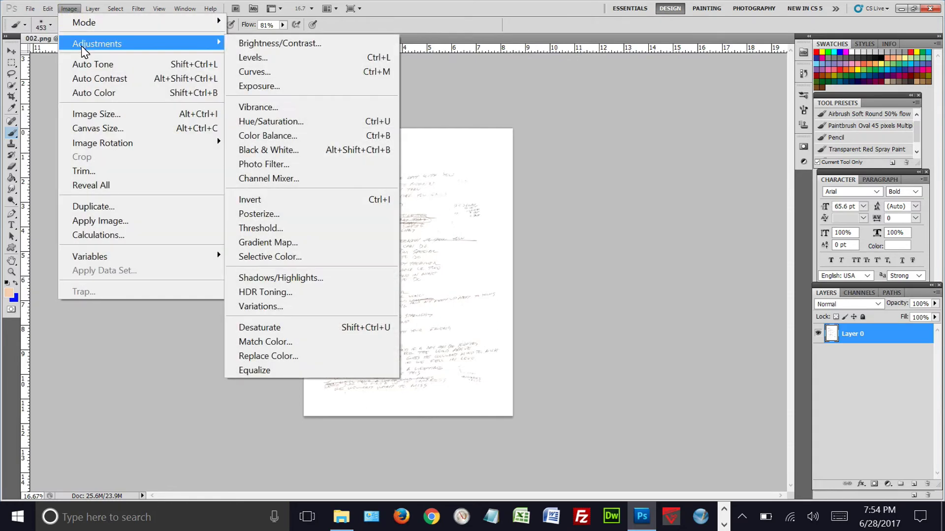
{"action": "left_click", "coordinate": [264, 57]}
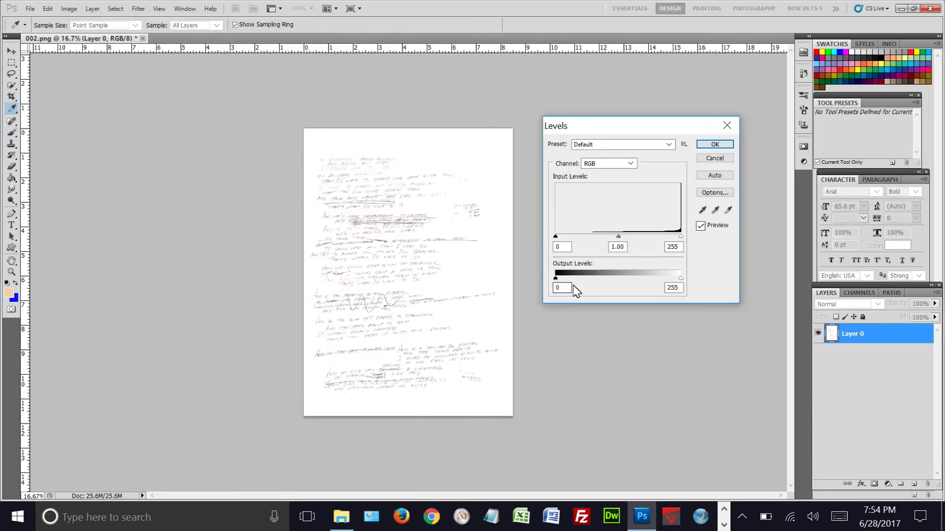
{"action": "left_click_drag", "start_coordinate": [556, 237], "coordinate": [612, 235]}
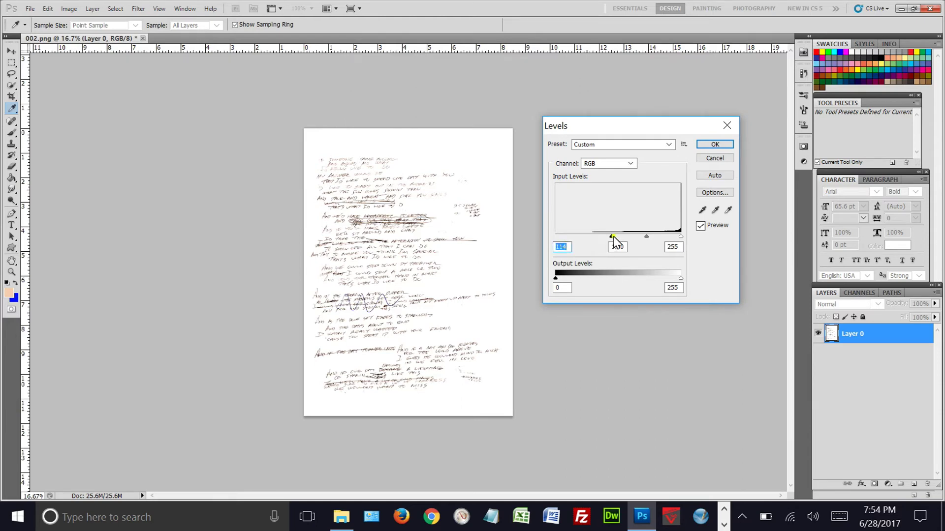
{"action": "left_click_drag", "start_coordinate": [613, 237], "coordinate": [556, 237]}
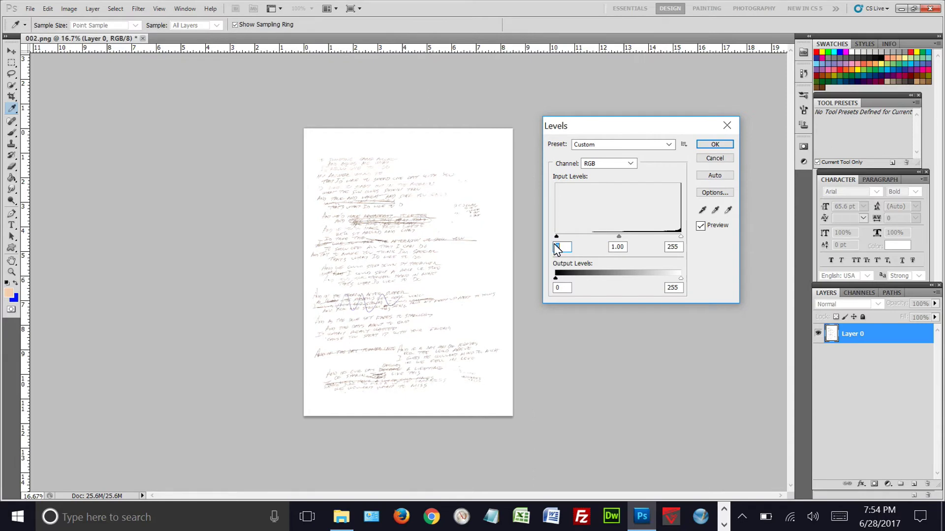
{"action": "left_click_drag", "start_coordinate": [556, 237], "coordinate": [603, 240]}
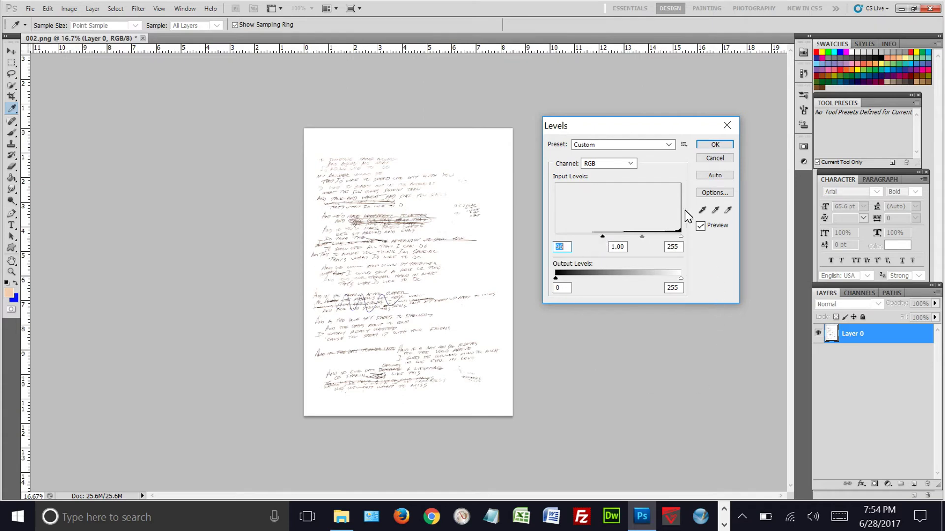
{"action": "left_click", "coordinate": [720, 144]}
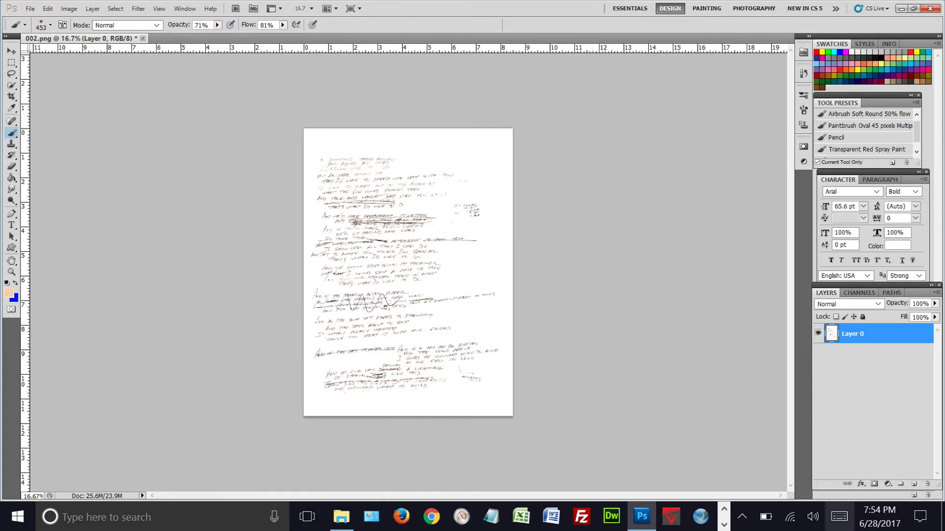
Add empty Layer 1 and set the foreground from R253 G226 B180 to the paler cream fdecd0.
{"action": "left_click", "coordinate": [914, 484]}
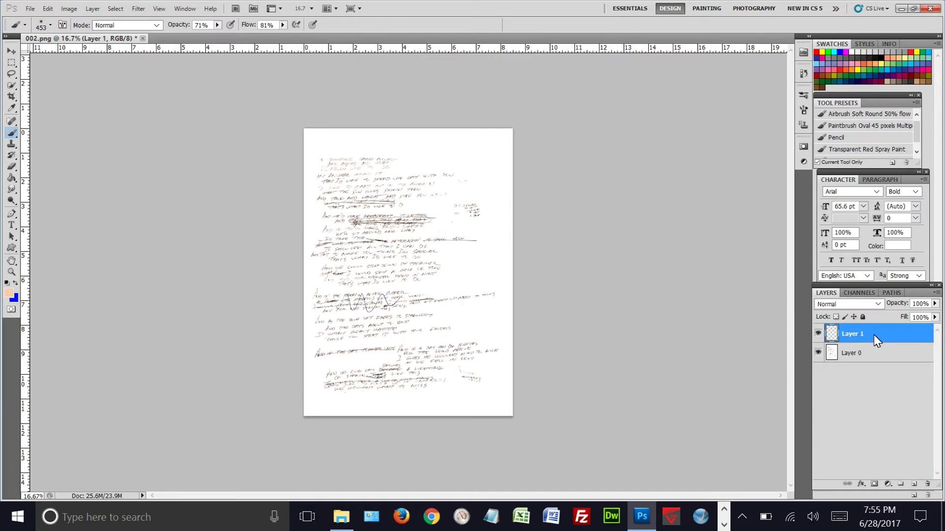
{"action": "left_click", "coordinate": [10, 293]}
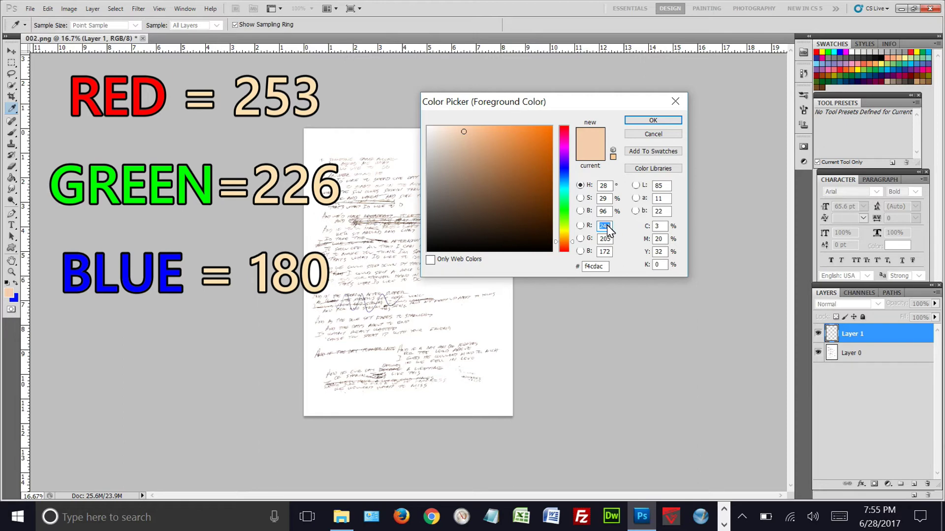
{"action": "type", "text": "253"}
{"action": "left_click", "coordinate": [610, 239]}
{"action": "double_click", "coordinate": [610, 239]}
{"action": "type", "text": "226"}
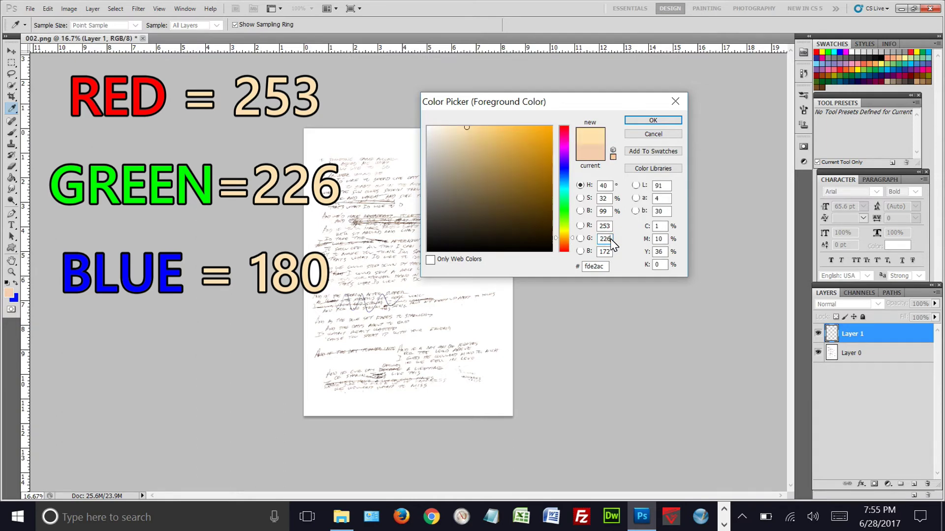
{"action": "double_click", "coordinate": [605, 252]}
{"action": "type", "text": "180"}
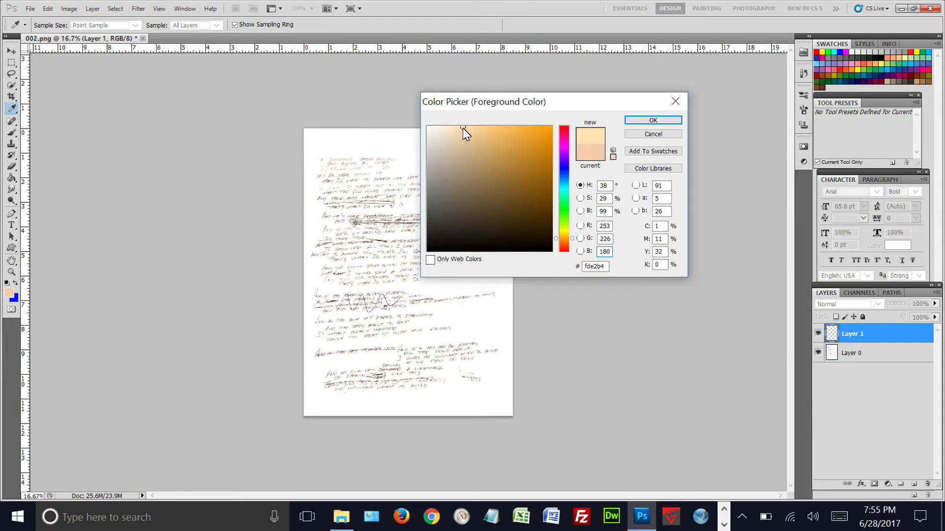
{"action": "left_click_drag", "start_coordinate": [463, 128], "coordinate": [449, 129]}
{"action": "left_click", "coordinate": [670, 121]}
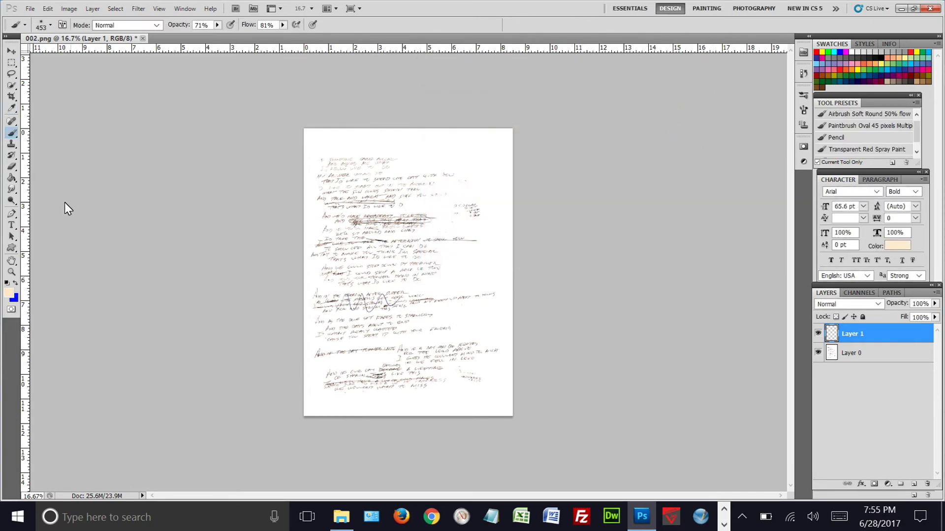
Fill Layer 1 with the cream foreground colour using the Paint Bucket tool.
{"action": "left_click", "coordinate": [11, 178]}
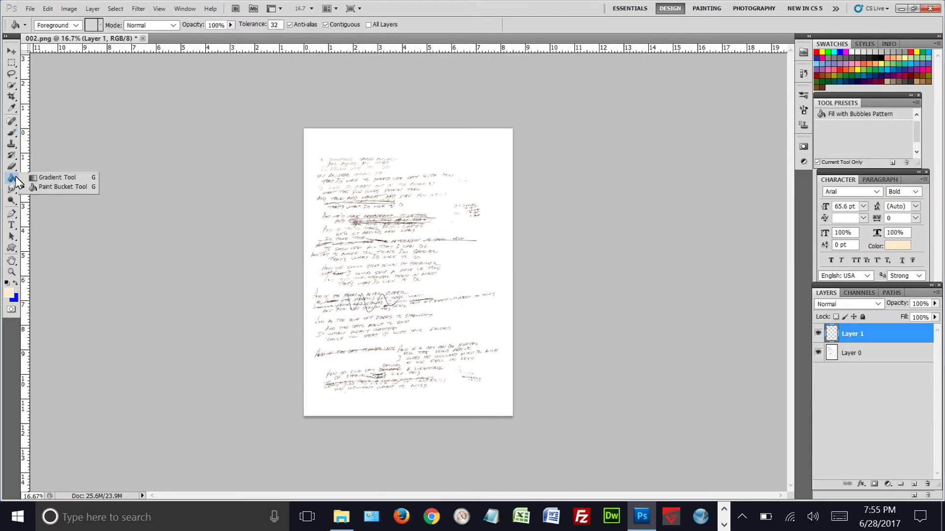
{"action": "left_click", "coordinate": [37, 185]}
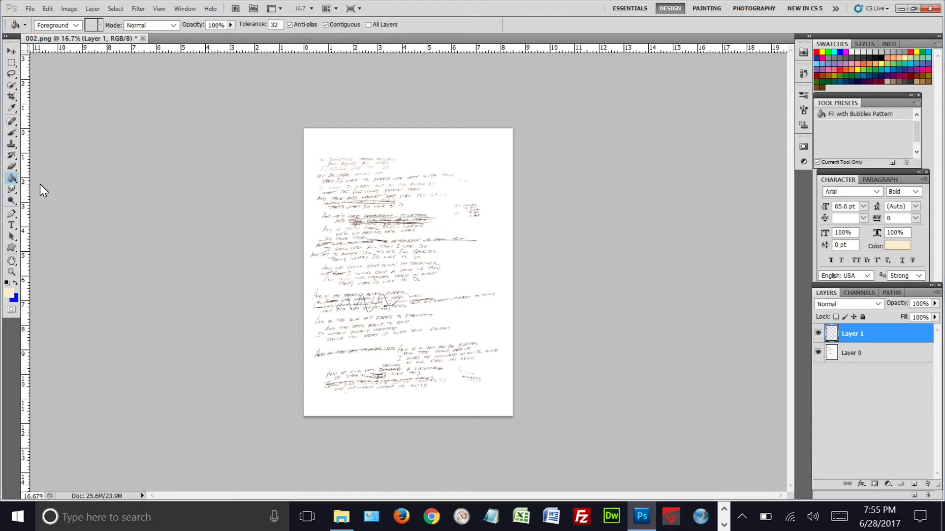
{"action": "left_click", "coordinate": [383, 242]}
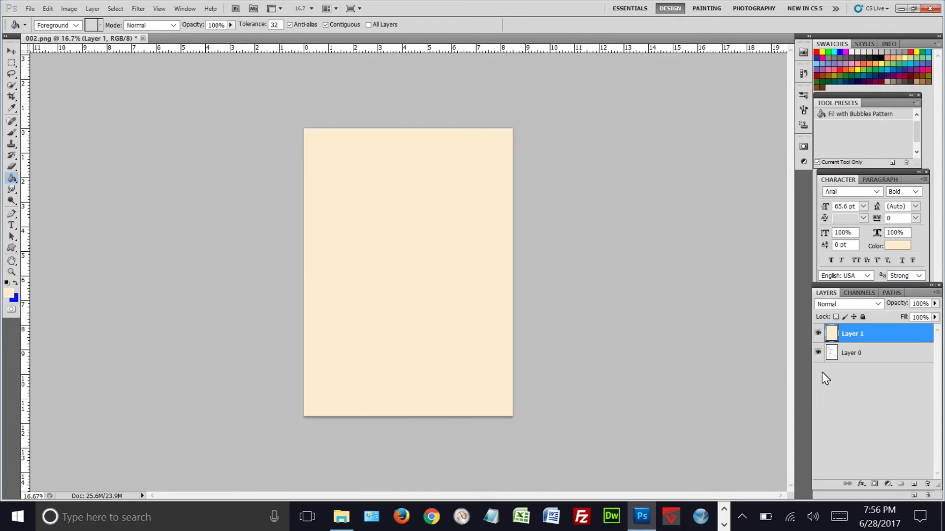
Give Layer 1 Darken blending at 76% opacity, then add an empty Layer 2.
{"action": "double_click", "coordinate": [876, 333]}
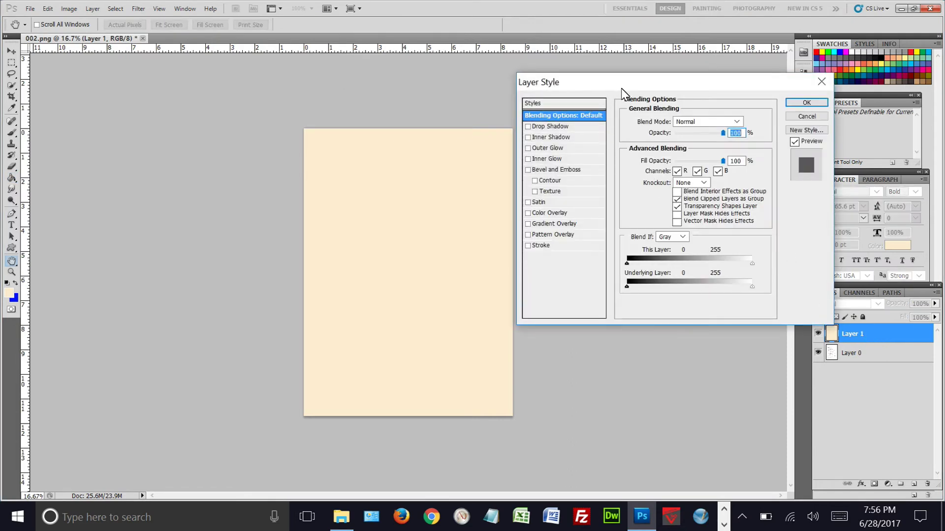
{"action": "left_click", "coordinate": [739, 123]}
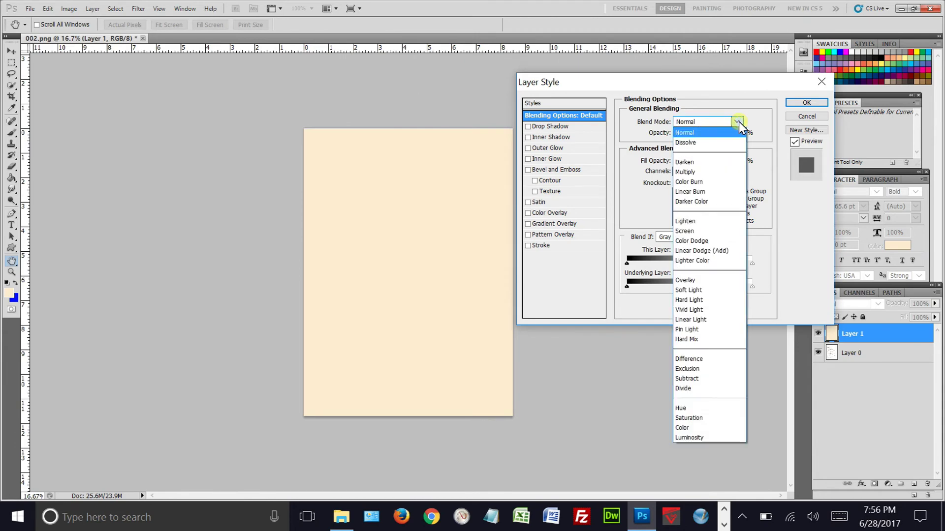
{"action": "left_click", "coordinate": [707, 163]}
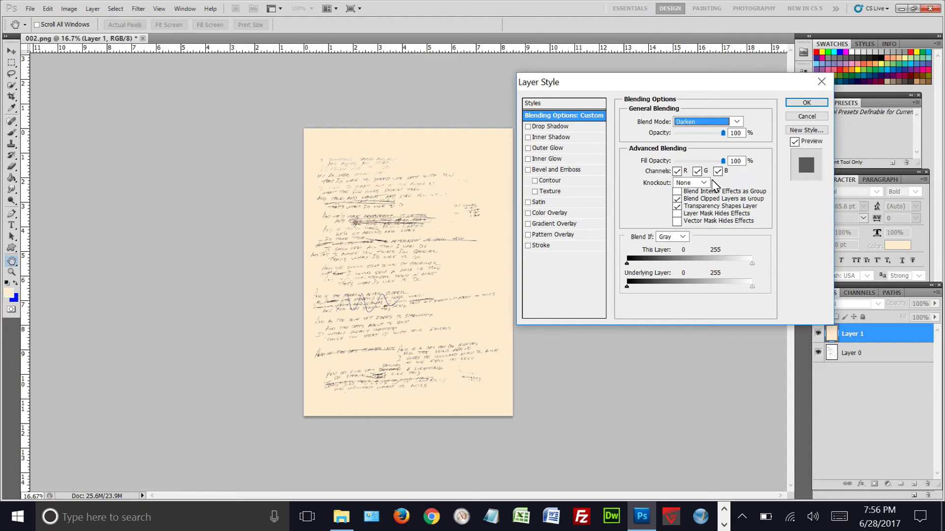
{"action": "mouse_move", "coordinate": [722, 132]}
{"action": "left_mouse_down"}
{"action": "mouse_move", "coordinate": [698, 136]}
{"action": "mouse_move", "coordinate": [716, 142]}
{"action": "left_mouse_up"}
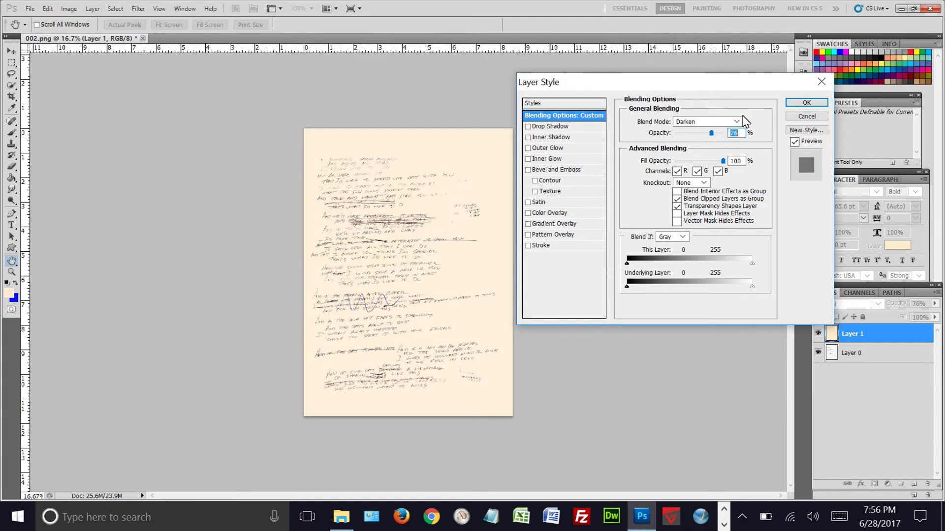
{"action": "left_click", "coordinate": [807, 103]}
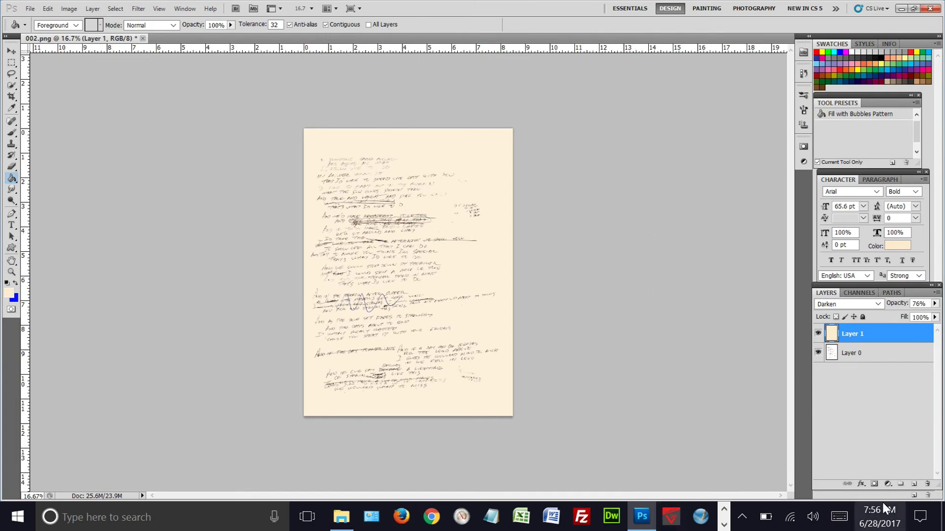
{"action": "left_click", "coordinate": [914, 485]}
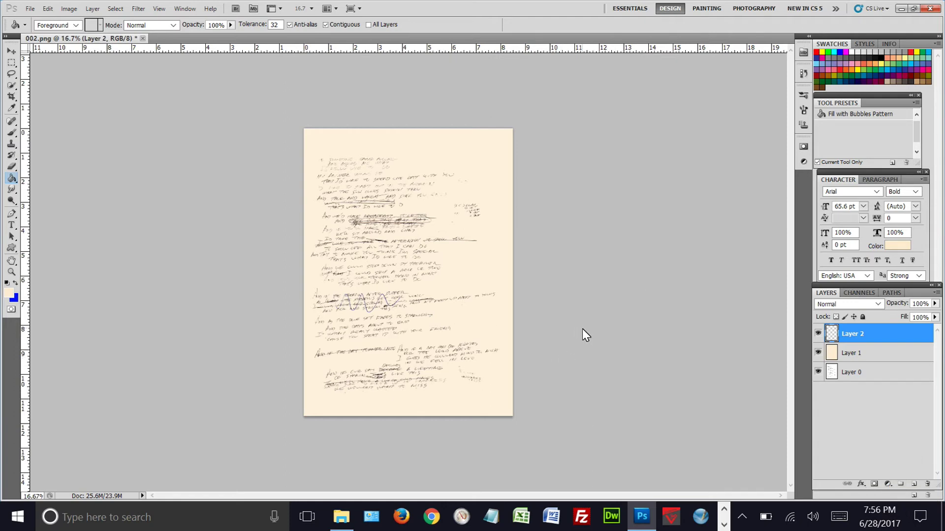
Pick the light tan f4dbaf as the foreground colour in the Color Picker.
{"action": "left_click", "coordinate": [11, 295]}
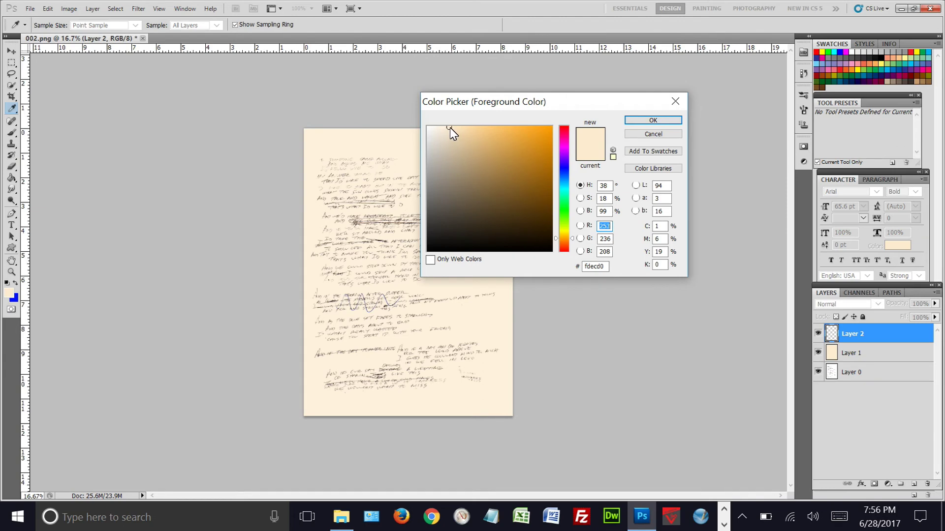
{"action": "left_click_drag", "start_coordinate": [450, 128], "coordinate": [462, 132]}
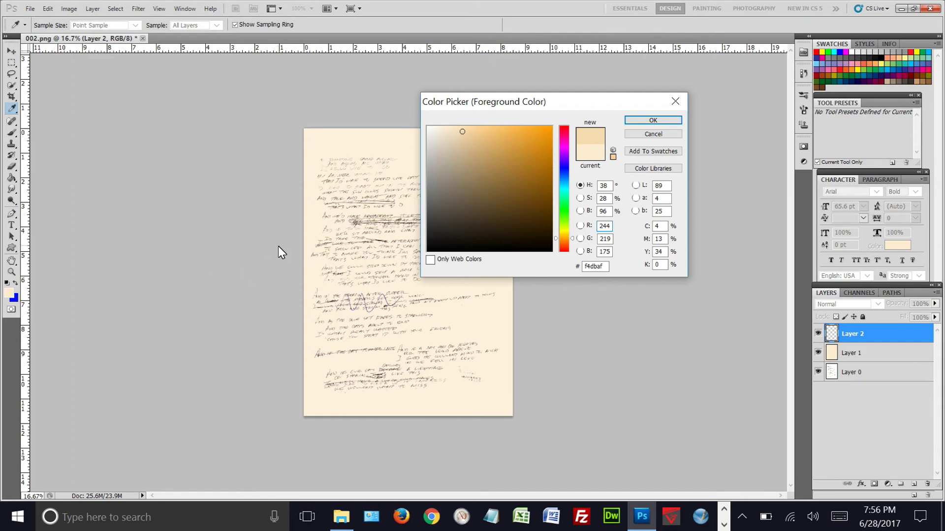
{"action": "left_click", "coordinate": [667, 121]}
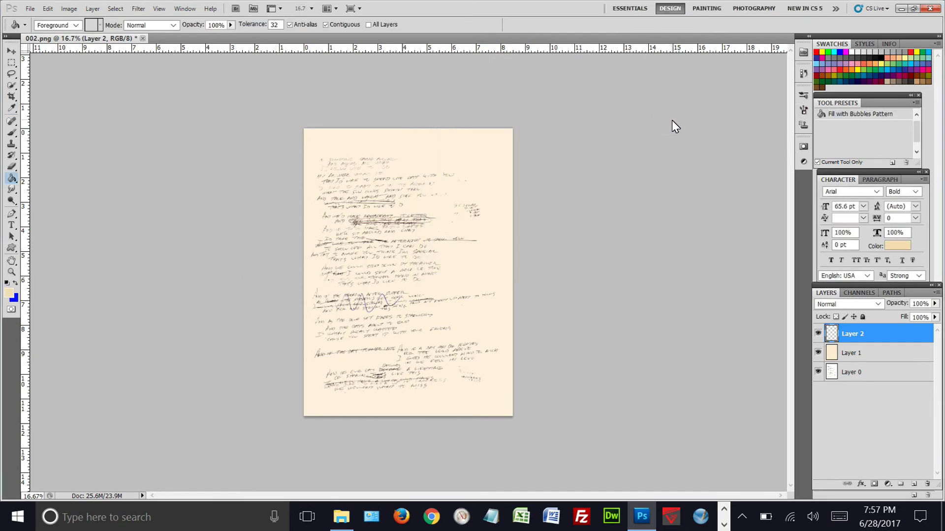
Fill Layer 2 with tan, add a white layer mask, and make black the foreground.
{"action": "left_click", "coordinate": [12, 178]}
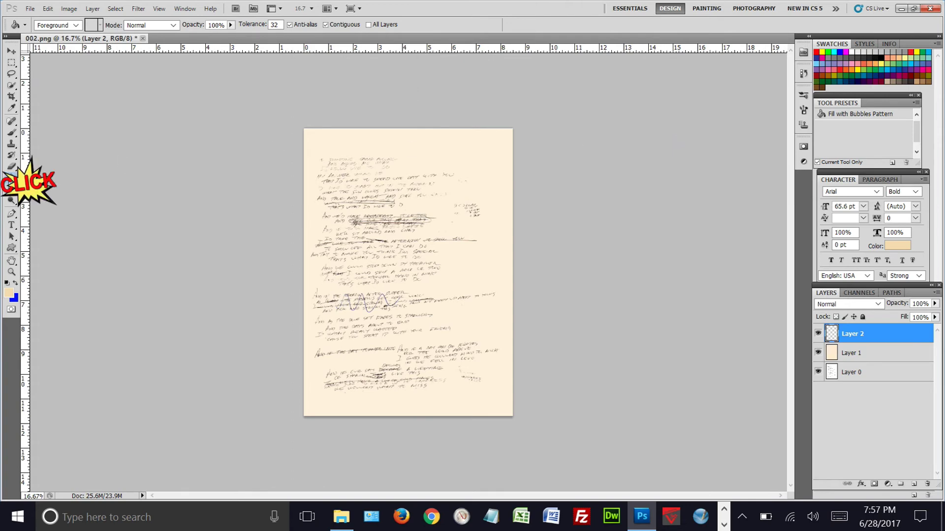
{"action": "left_click", "coordinate": [414, 201]}
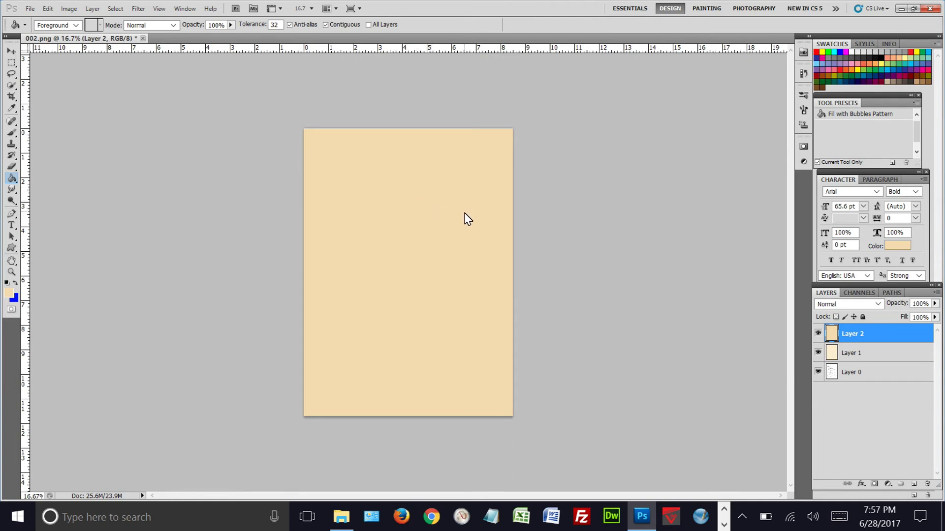
{"action": "left_click", "coordinate": [880, 487]}
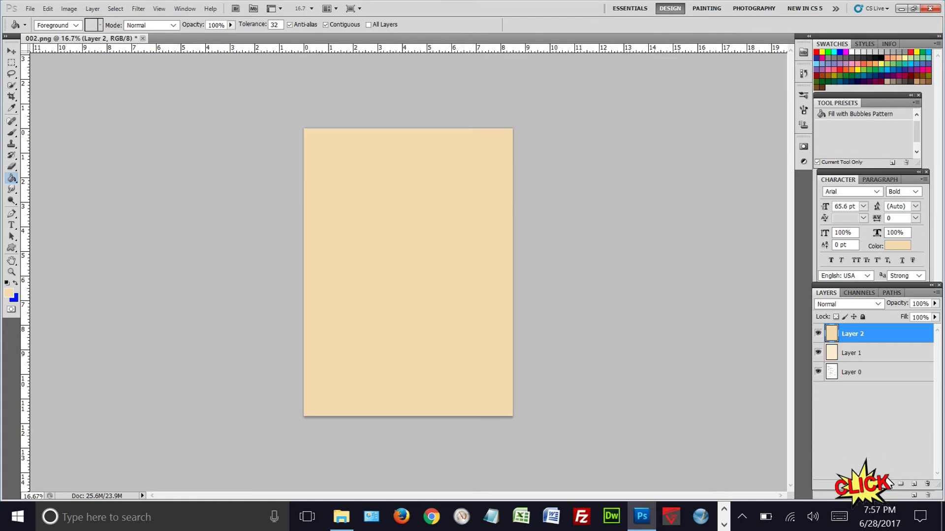
{"action": "left_click", "coordinate": [874, 485]}
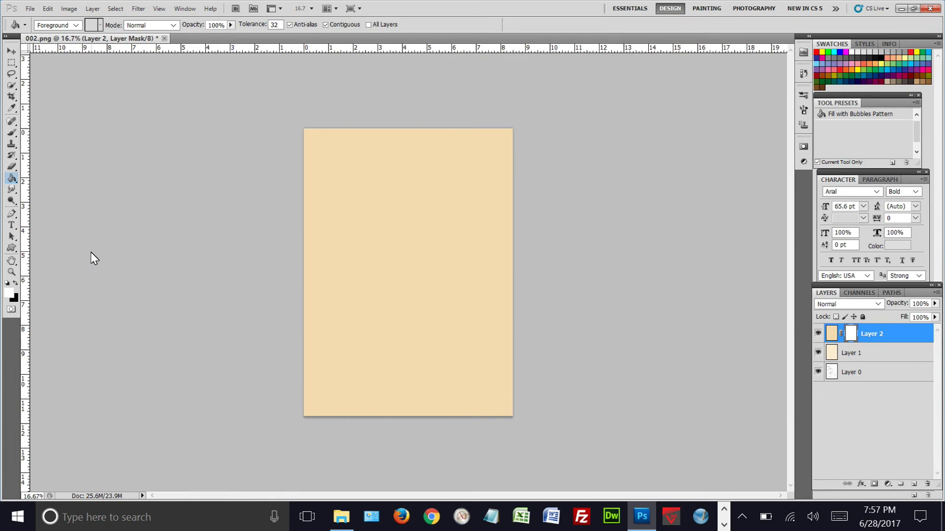
{"action": "left_click", "coordinate": [16, 283]}
Paint Layer 2's mask black over the whole page with a 2500 px, 0% hardness brush.
{"action": "left_click", "coordinate": [11, 133]}
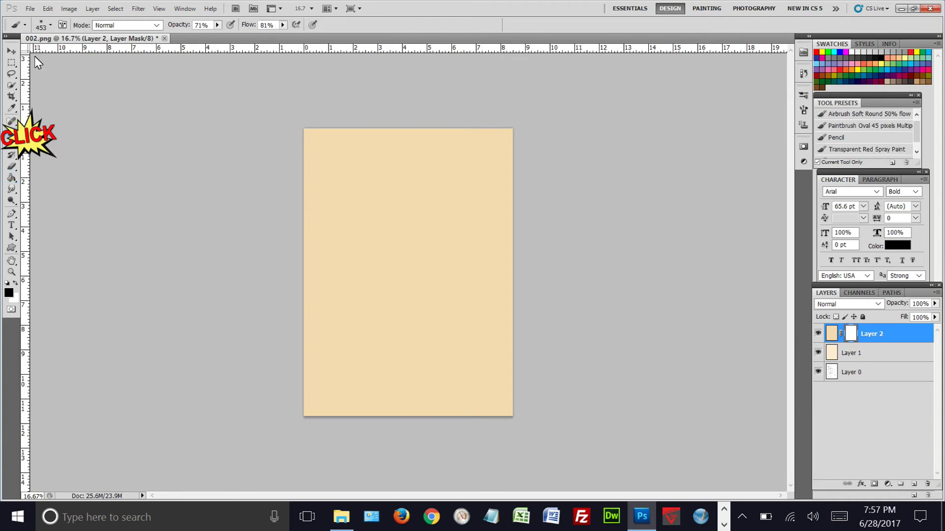
{"action": "left_click", "coordinate": [51, 25]}
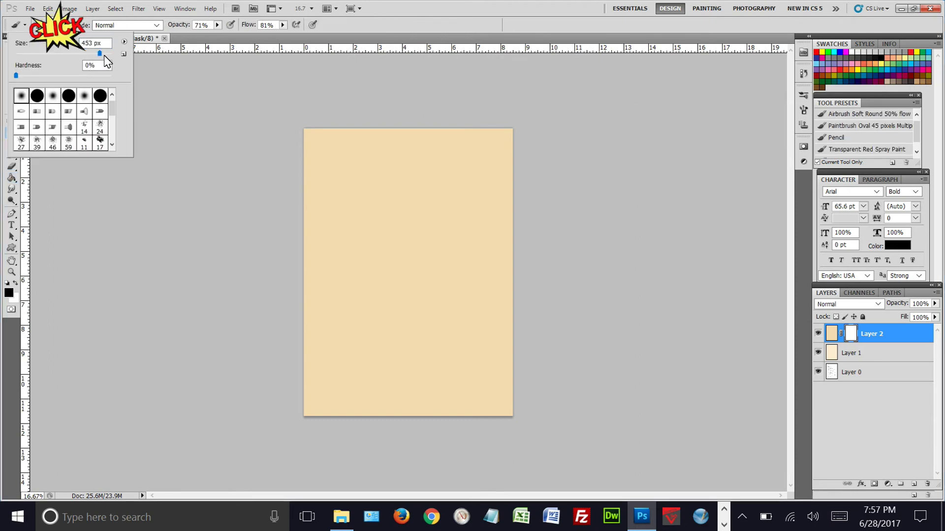
{"action": "left_click_drag", "start_coordinate": [100, 53], "coordinate": [116, 54]}
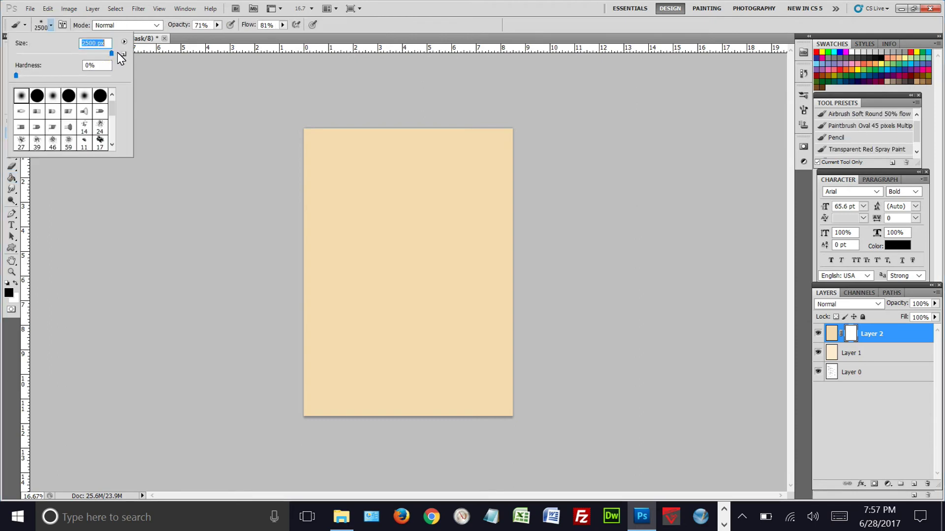
{"action": "left_click", "coordinate": [376, 170]}
{"action": "mouse_move", "coordinate": [376, 167]}
{"action": "left_mouse_down"}
{"action": "mouse_move", "coordinate": [321, 167]}
{"action": "mouse_move", "coordinate": [460, 149]}
{"action": "mouse_move", "coordinate": [515, 158]}
{"action": "mouse_move", "coordinate": [414, 155]}
{"action": "mouse_move", "coordinate": [338, 243]}
{"action": "mouse_move", "coordinate": [321, 284]}
{"action": "mouse_move", "coordinate": [363, 231]}
{"action": "mouse_move", "coordinate": [365, 208]}
{"action": "mouse_move", "coordinate": [418, 247]}
{"action": "mouse_move", "coordinate": [435, 285]}
{"action": "mouse_move", "coordinate": [490, 250]}
{"action": "mouse_move", "coordinate": [504, 208]}
{"action": "mouse_move", "coordinate": [505, 143]}
{"action": "mouse_move", "coordinate": [406, 135]}
{"action": "mouse_move", "coordinate": [320, 155]}
{"action": "mouse_move", "coordinate": [316, 300]}
{"action": "mouse_move", "coordinate": [380, 340]}
{"action": "mouse_move", "coordinate": [467, 348]}
{"action": "mouse_move", "coordinate": [471, 374]}
{"action": "mouse_move", "coordinate": [502, 390]}
{"action": "mouse_move", "coordinate": [457, 411]}
{"action": "mouse_move", "coordinate": [385, 398]}
{"action": "mouse_move", "coordinate": [317, 410]}
{"action": "left_mouse_up"}
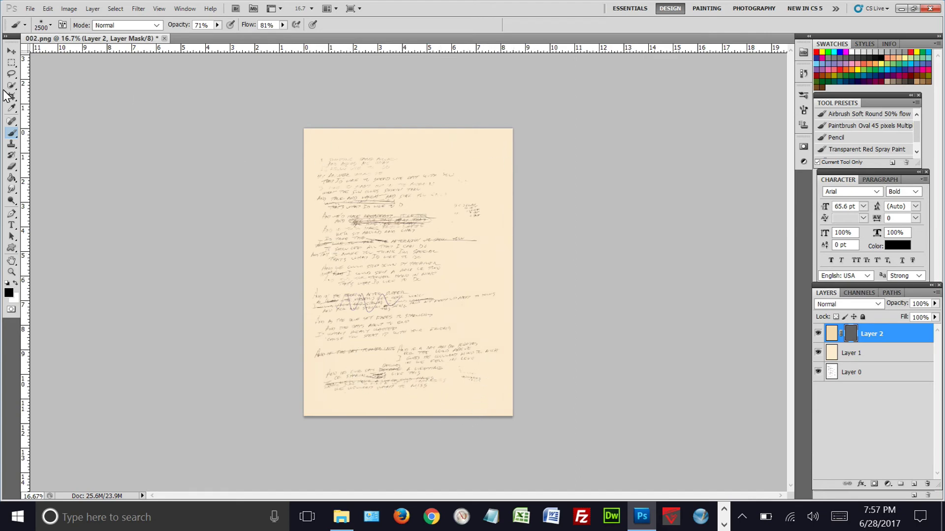
Swap the foreground to white and resize the brush to about 432 px for the edges.
{"action": "left_click", "coordinate": [16, 283]}
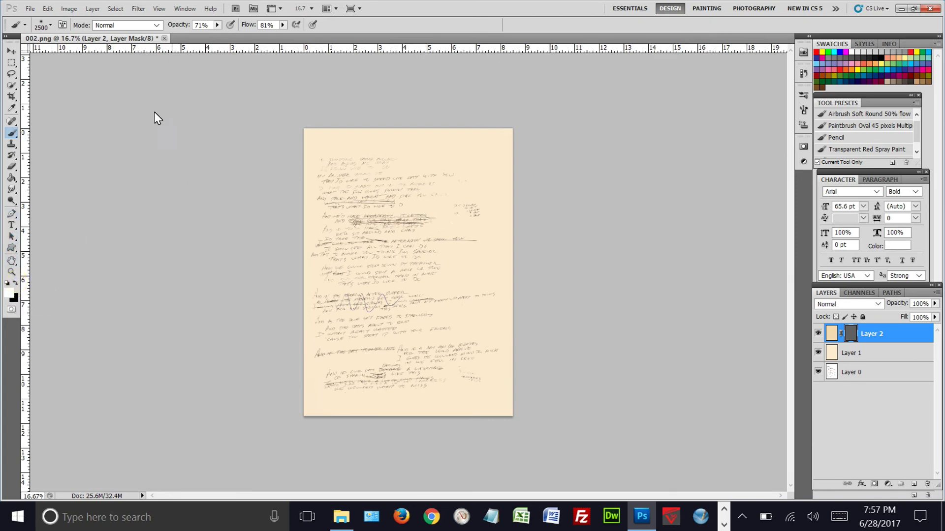
{"action": "left_click", "coordinate": [52, 37]}
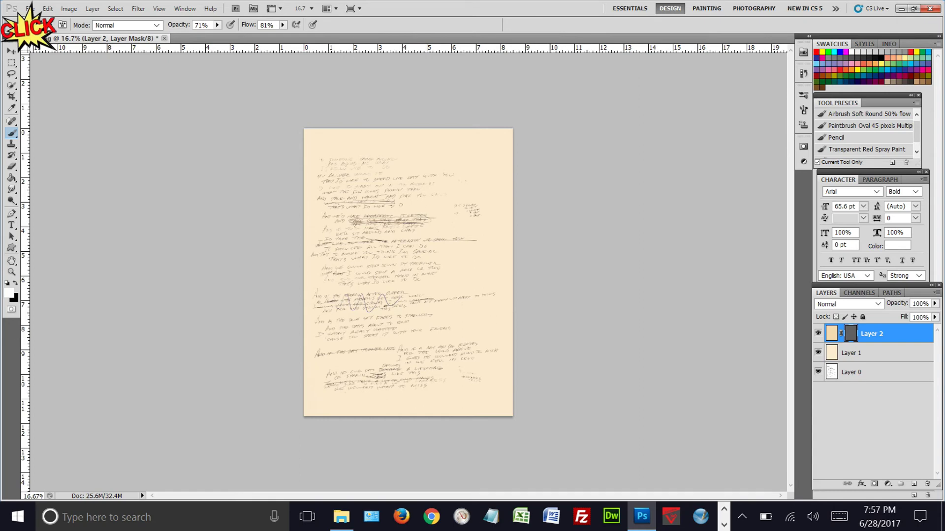
{"action": "left_click", "coordinate": [51, 26]}
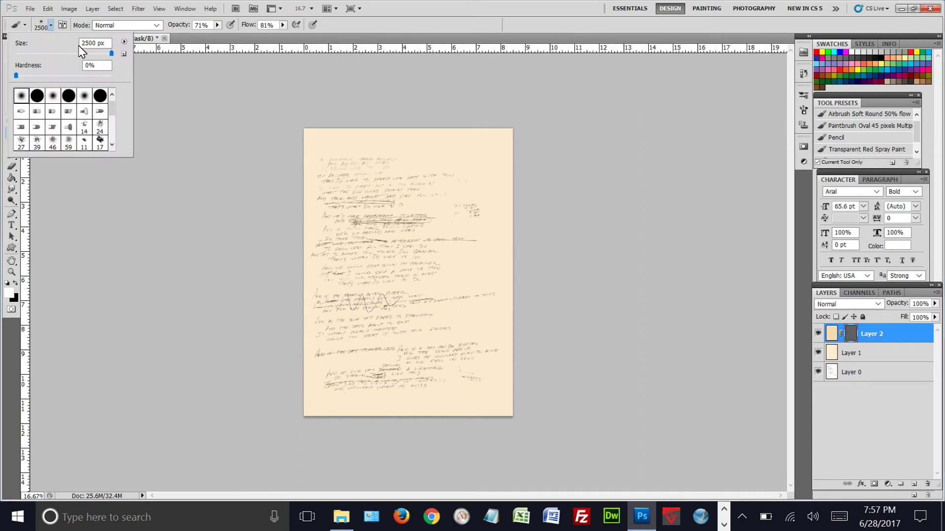
{"action": "left_click", "coordinate": [98, 54]}
{"action": "left_click_drag", "start_coordinate": [100, 59], "coordinate": [101, 58]}
{"action": "left_click", "coordinate": [303, 125]}
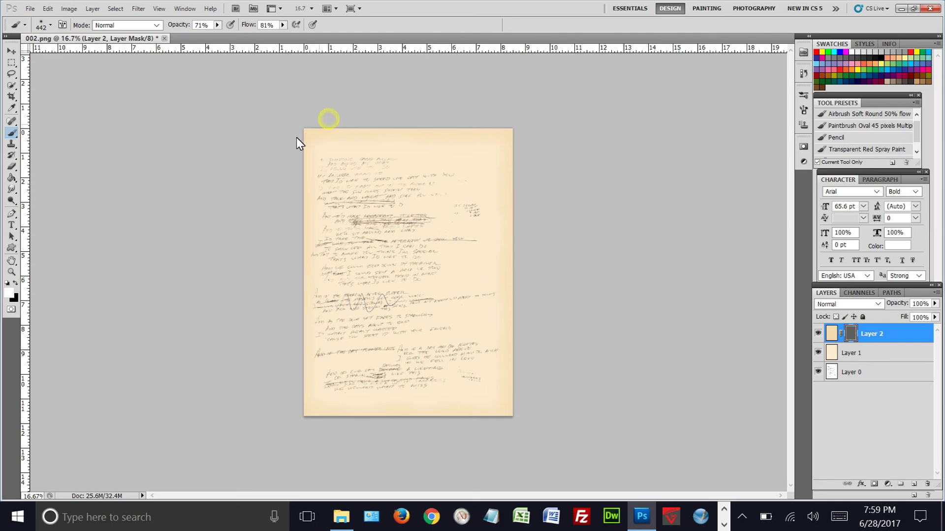
{"action": "left_click", "coordinate": [480, 121]}
{"action": "left_click", "coordinate": [302, 400]}
{"action": "left_click", "coordinate": [7, 287]}
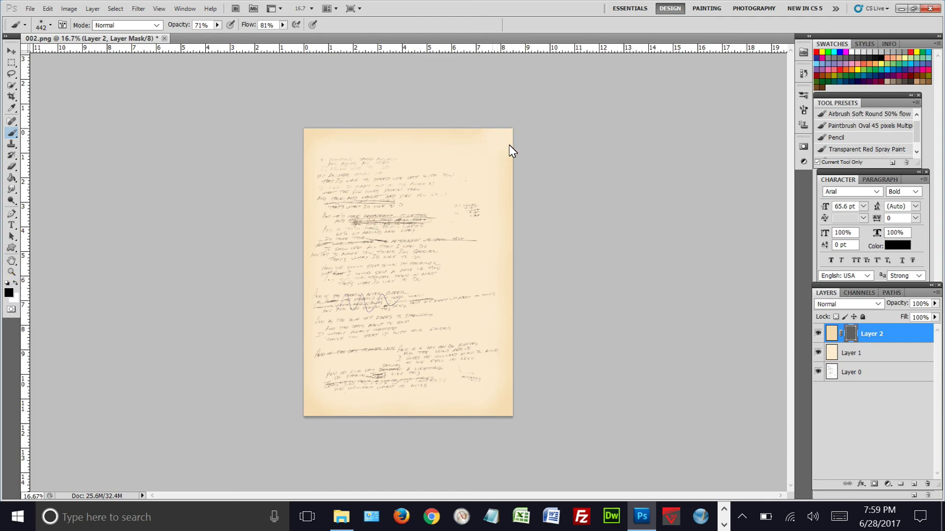
{"action": "left_click", "coordinate": [15, 296]}
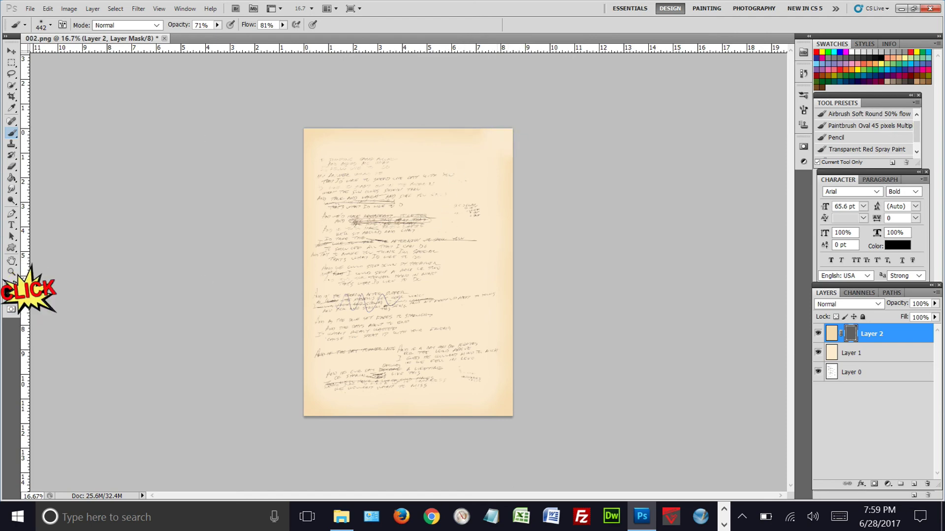
{"action": "left_click", "coordinate": [485, 123]}
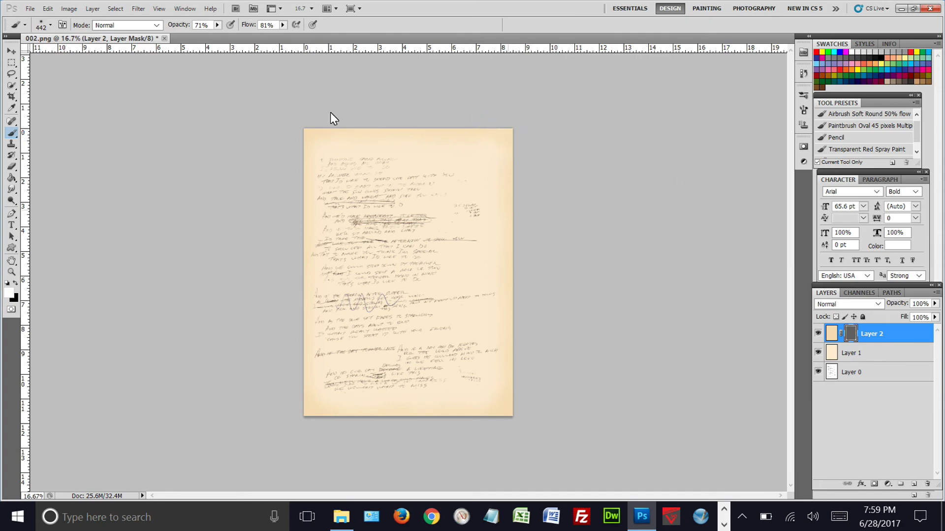
{"action": "left_click", "coordinate": [30, 8]}
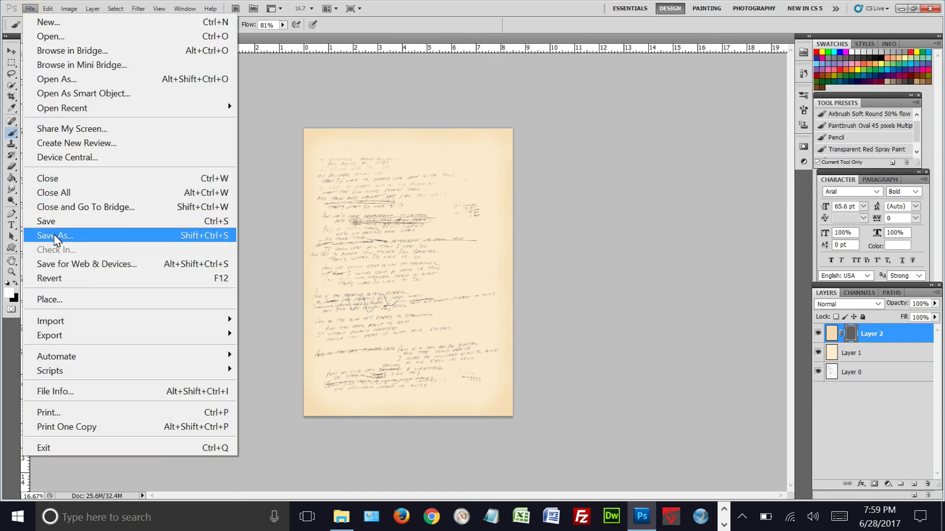
Save the page as demo.png in PNG format with non-interlaced options.
{"action": "left_click", "coordinate": [56, 238]}
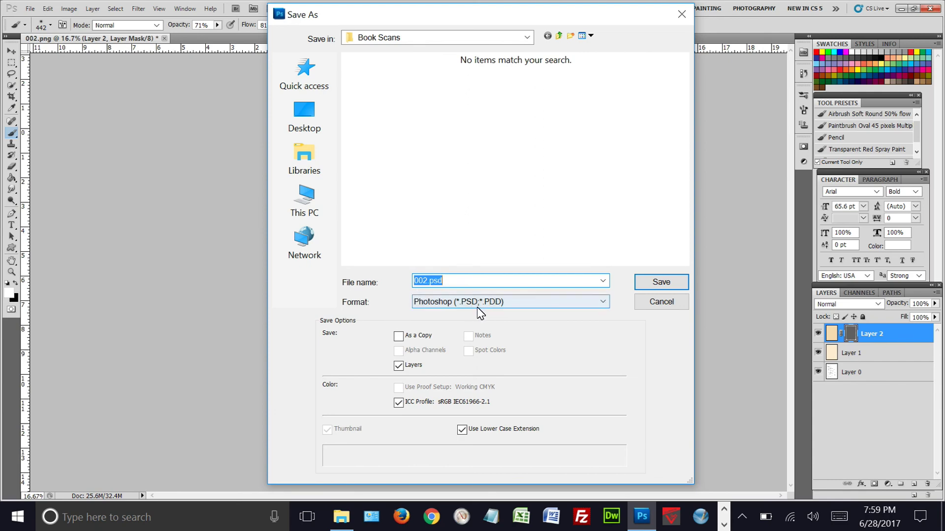
{"action": "left_click", "coordinate": [478, 308]}
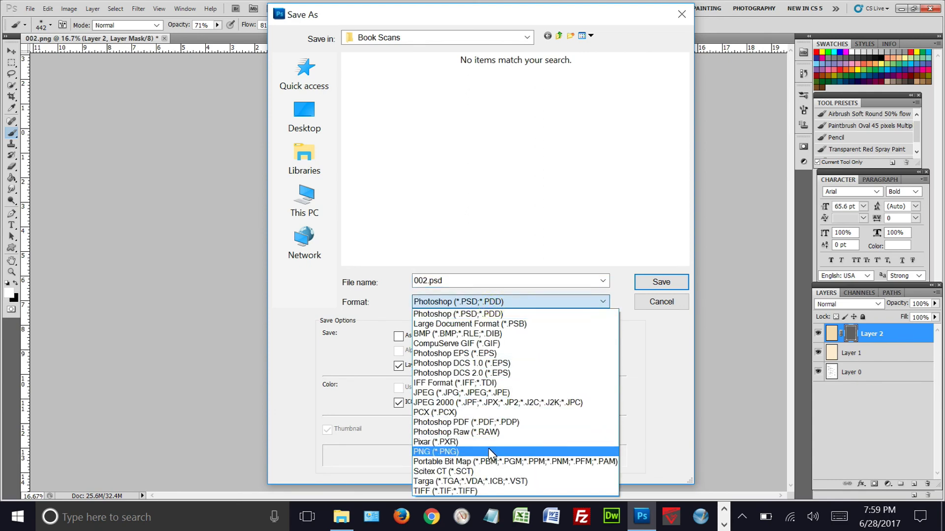
{"action": "left_click", "coordinate": [488, 451]}
{"action": "left_click_drag", "start_coordinate": [459, 280], "coordinate": [413, 280]}
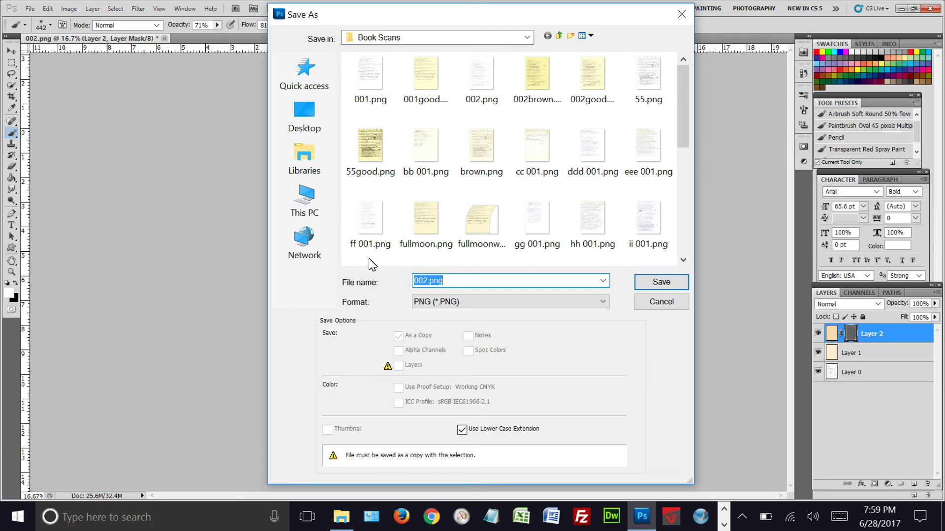
{"action": "type", "text": "e"}
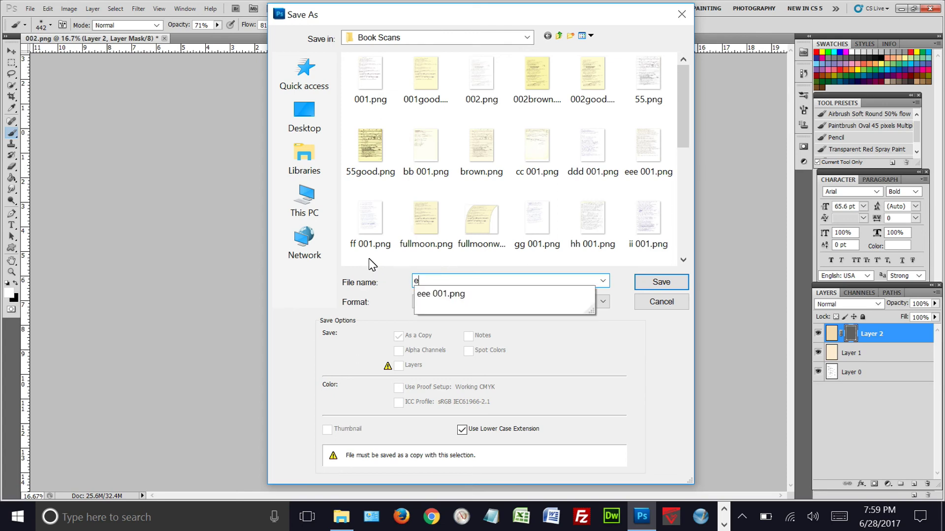
{"action": "key", "text": "BackSpace"}
{"action": "type", "text": "demo"}
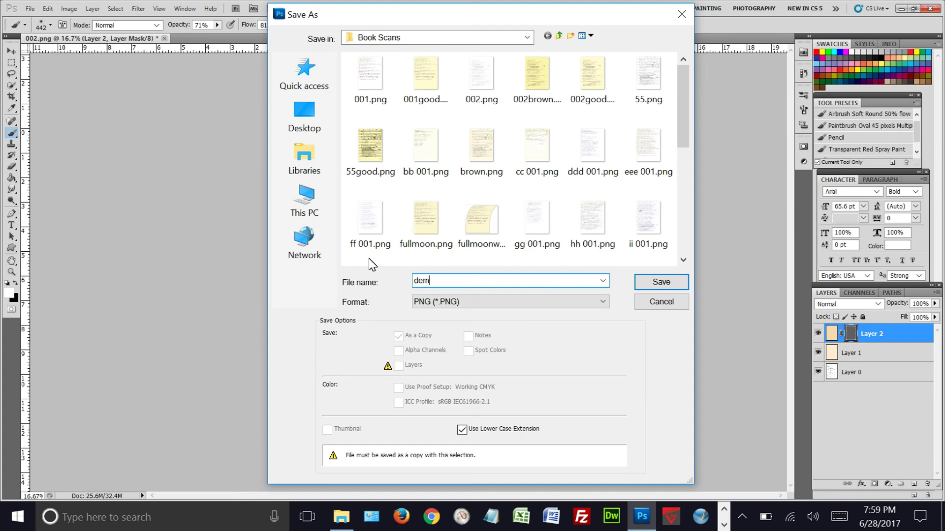
{"action": "left_click", "coordinate": [662, 286]}
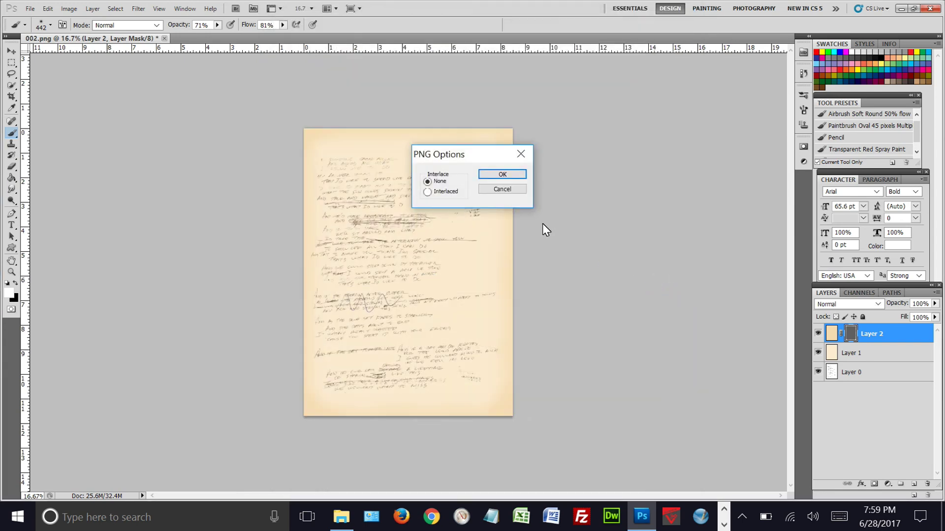
{"action": "left_click", "coordinate": [509, 176]}
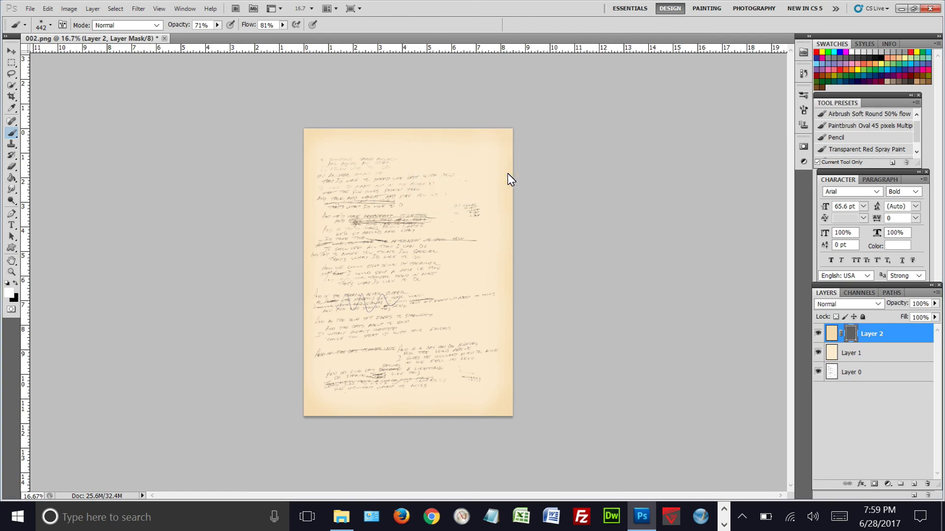
From the desktop, open the Book Scans folder and view the saved demo.png.
{"action": "left_click", "coordinate": [901, 9]}
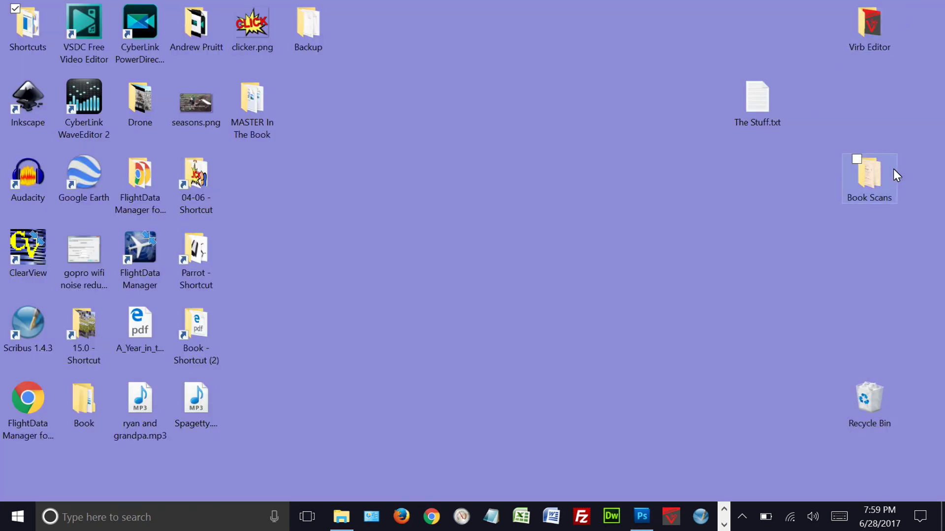
{"action": "double_click", "coordinate": [871, 179]}
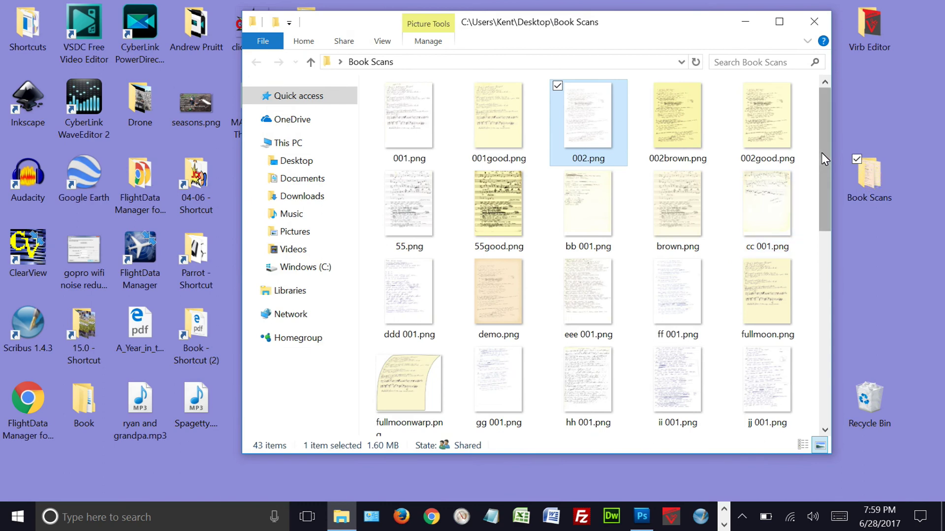
{"action": "left_click_drag", "start_coordinate": [822, 149], "coordinate": [820, 175]}
{"action": "double_click", "coordinate": [499, 230]}
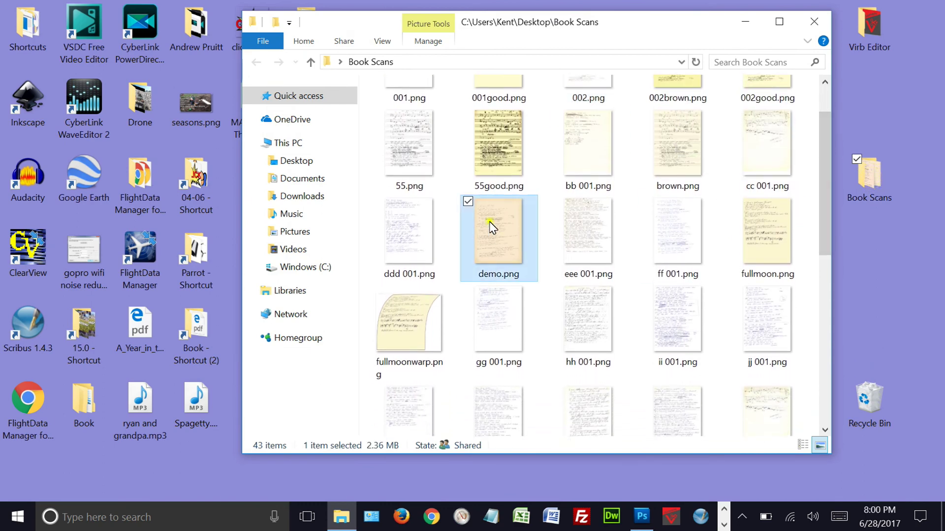